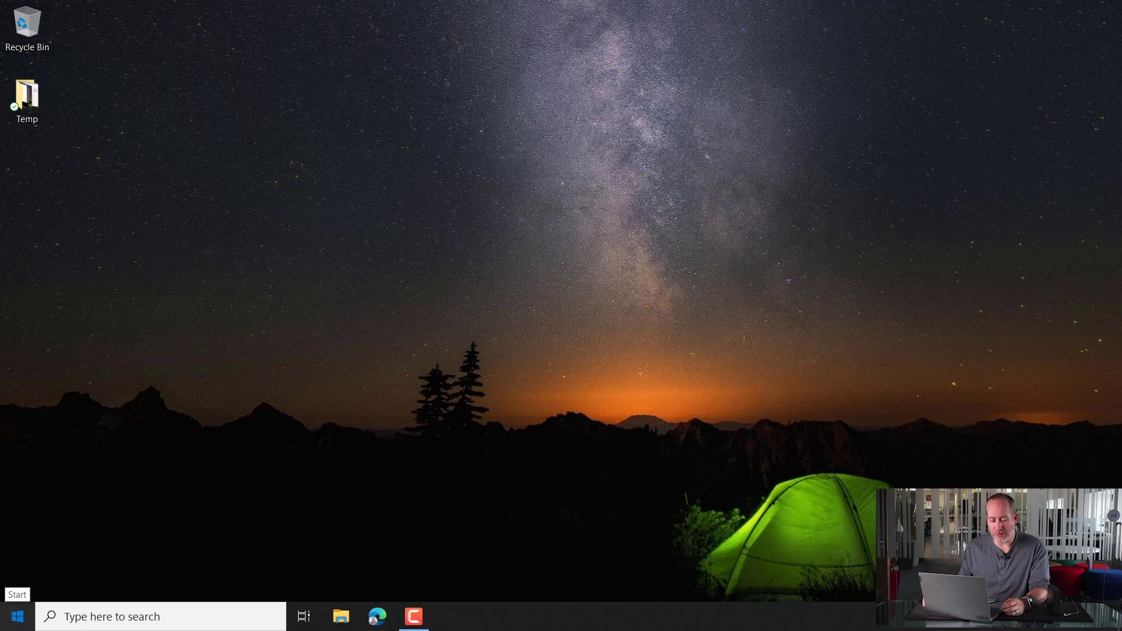
# Go to Settings > Update & Security > Backup and try adding a File History drive.
pyautogui.click(17, 617)
pyautogui.moveTo(23, 553)
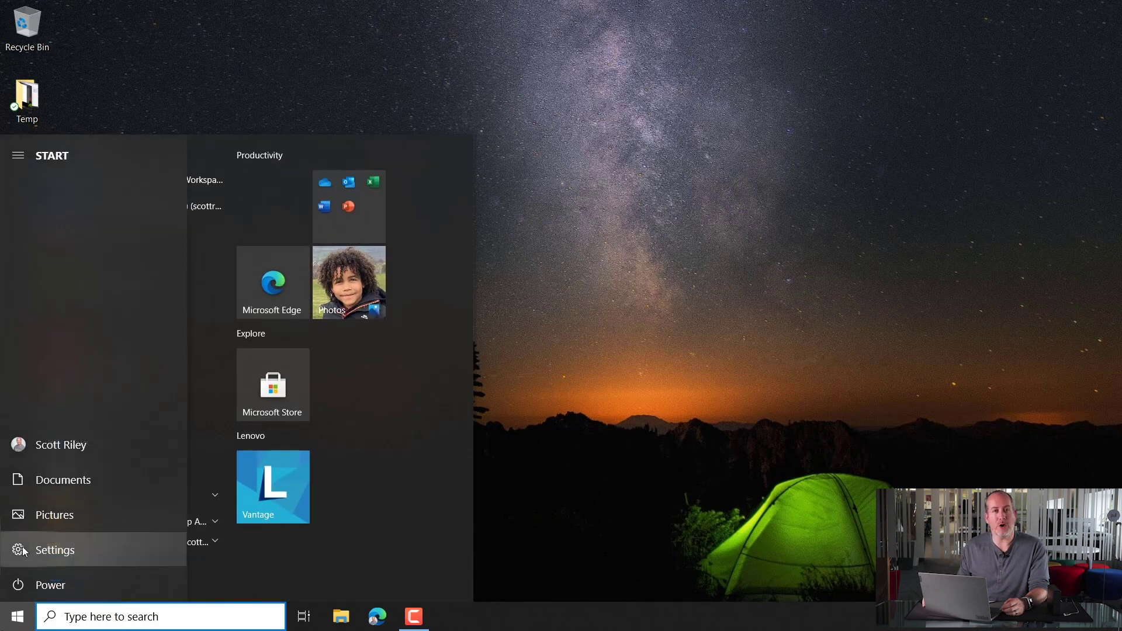
pyautogui.click(24, 551)
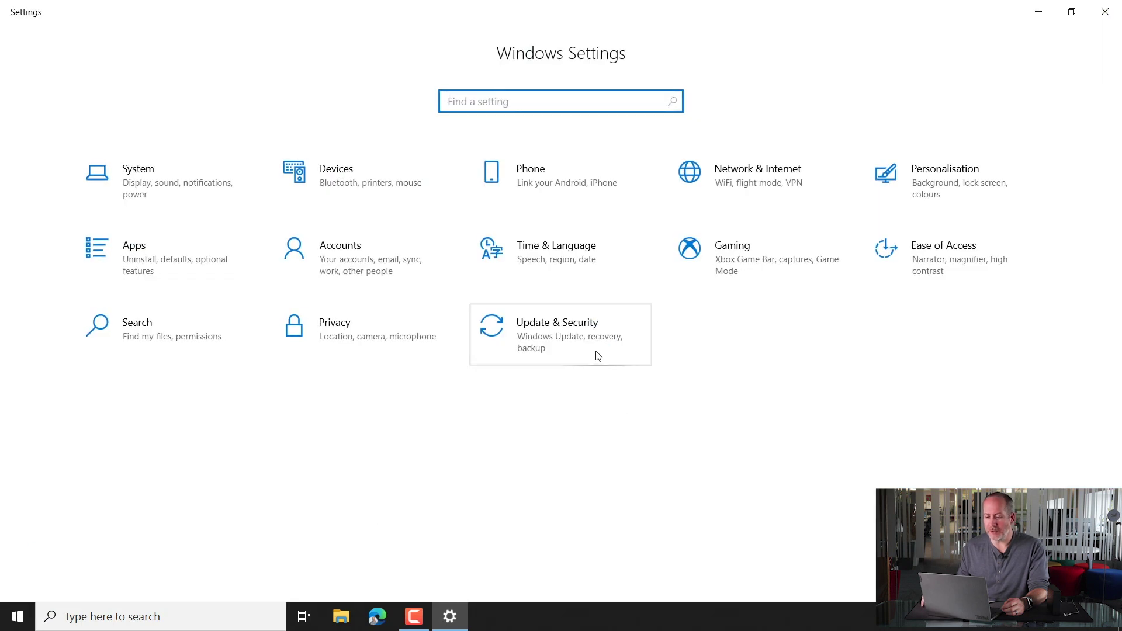
pyautogui.click(598, 356)
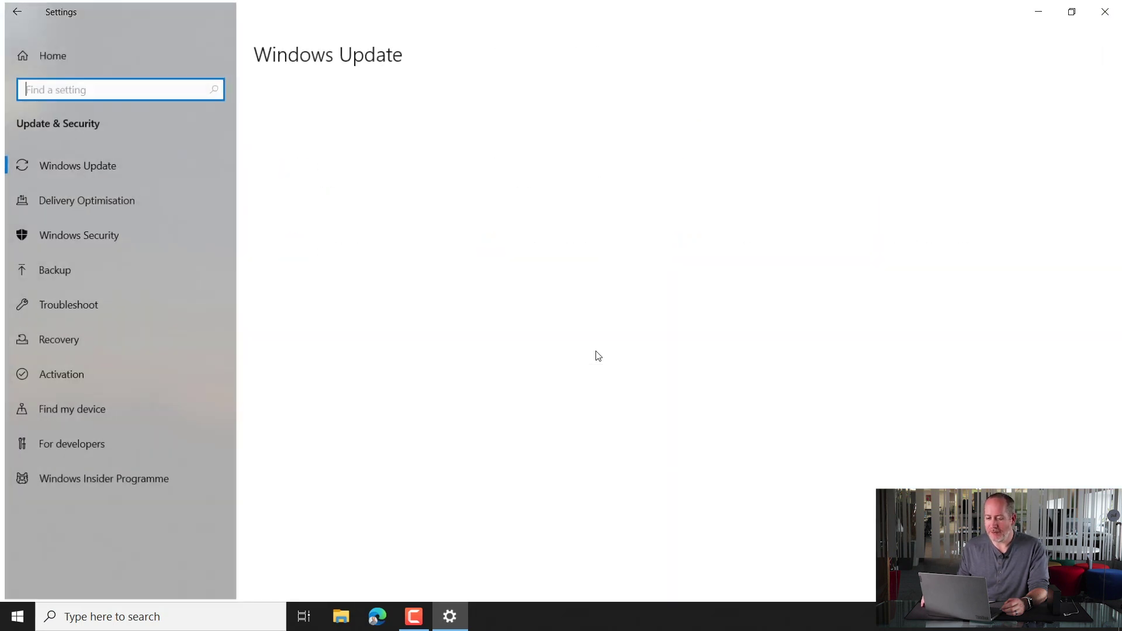
pyautogui.click(111, 269)
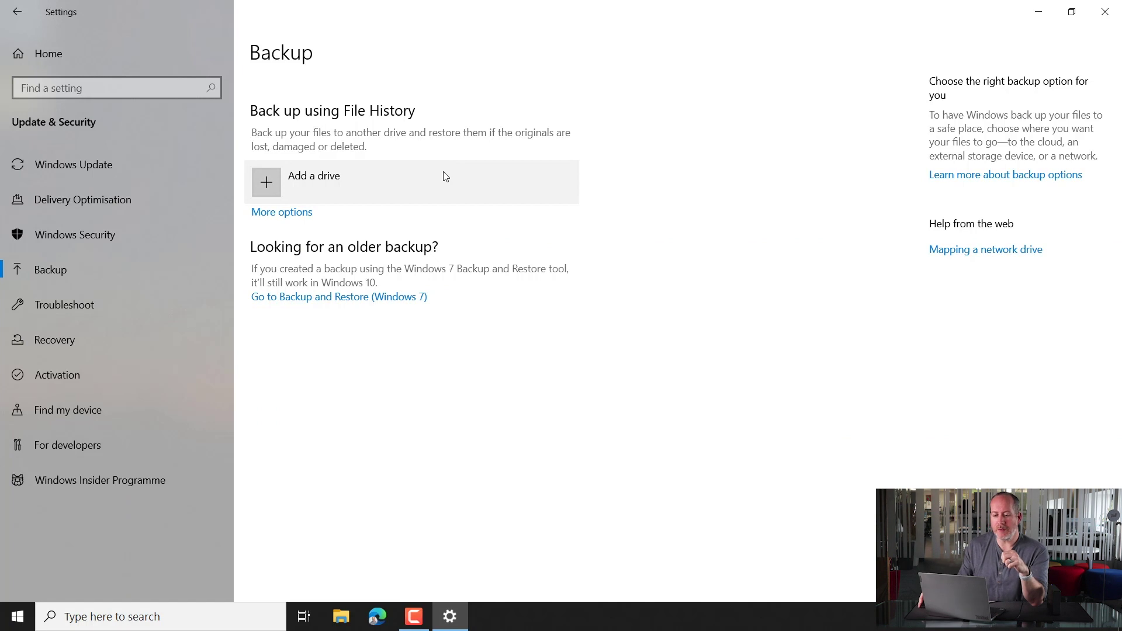
pyautogui.click(356, 189)
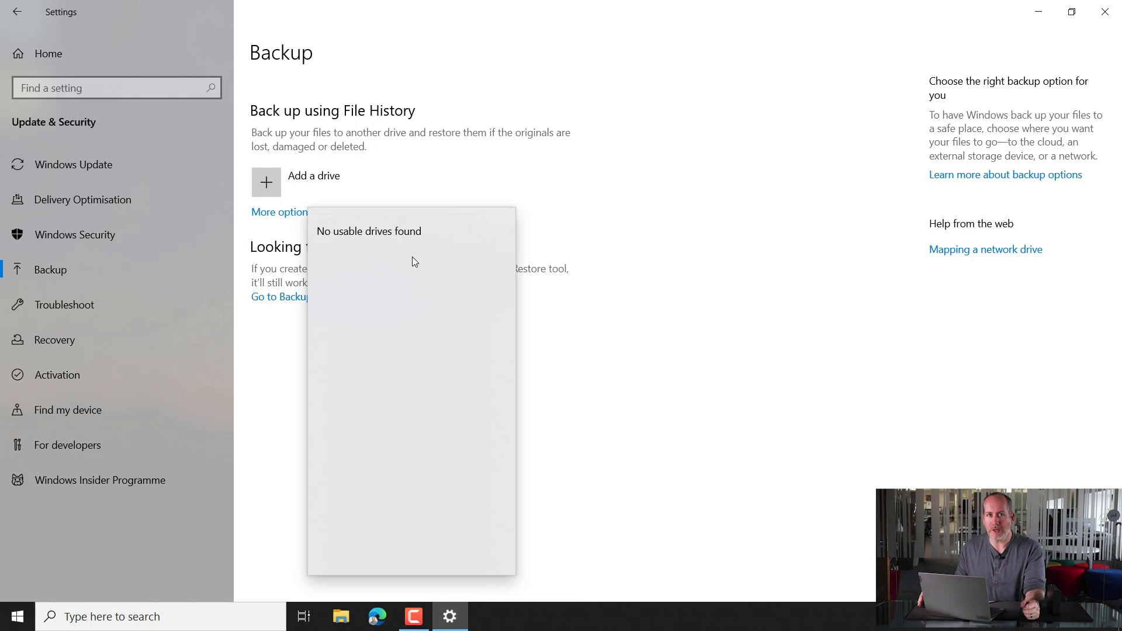
# Search 'disk' and launch Create and format hard disk partitions (Disk Management).
pyautogui.click(167, 620)
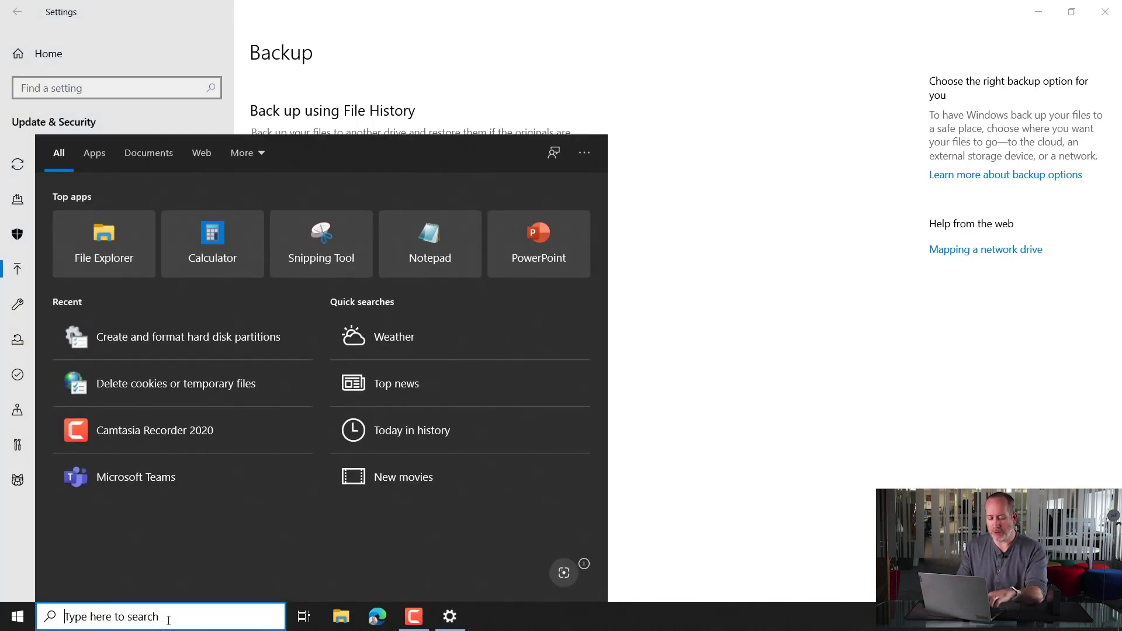
pyautogui.write('disk')
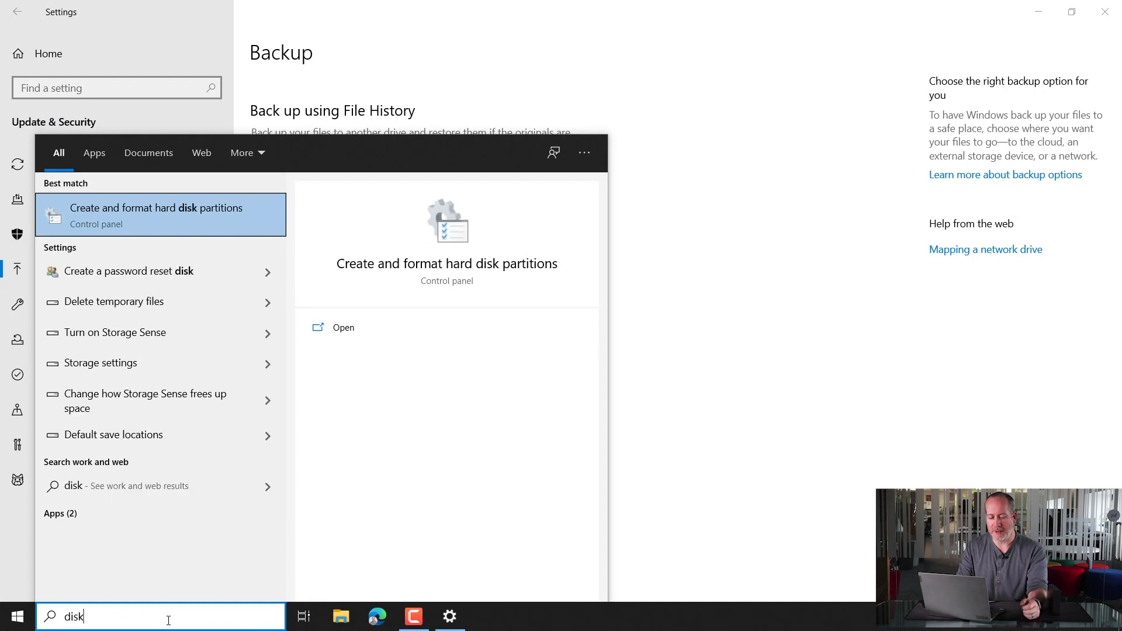
pyautogui.click(176, 223)
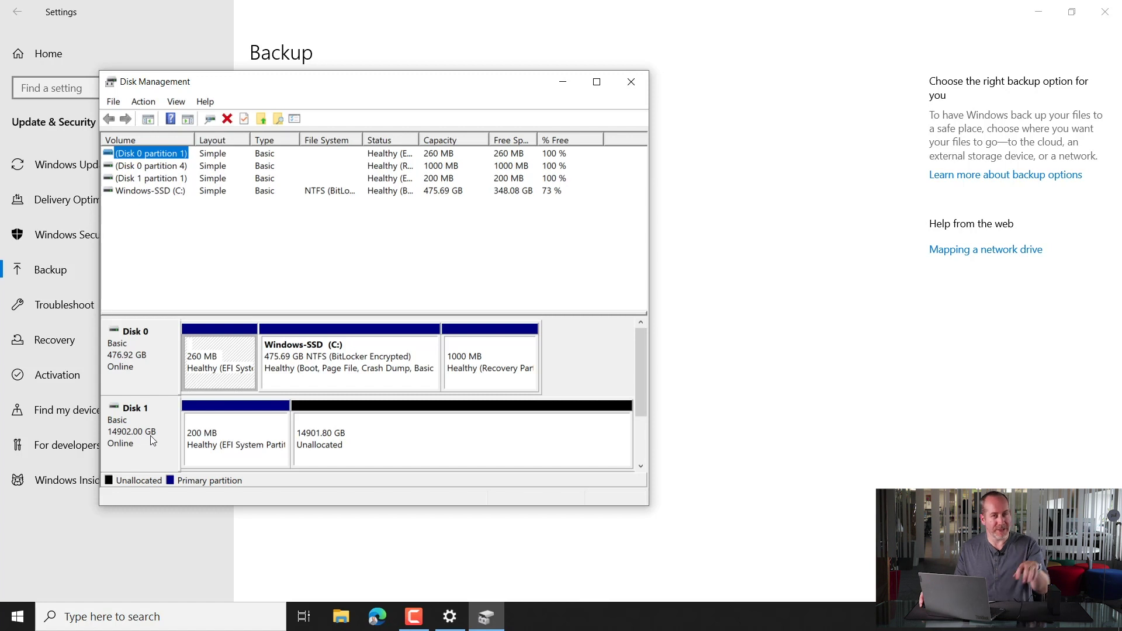
# Start the New Simple Volume wizard on Disk 1's 14901.80 GB unallocated space.
pyautogui.click(385, 456)
pyautogui.rightClick(385, 456)
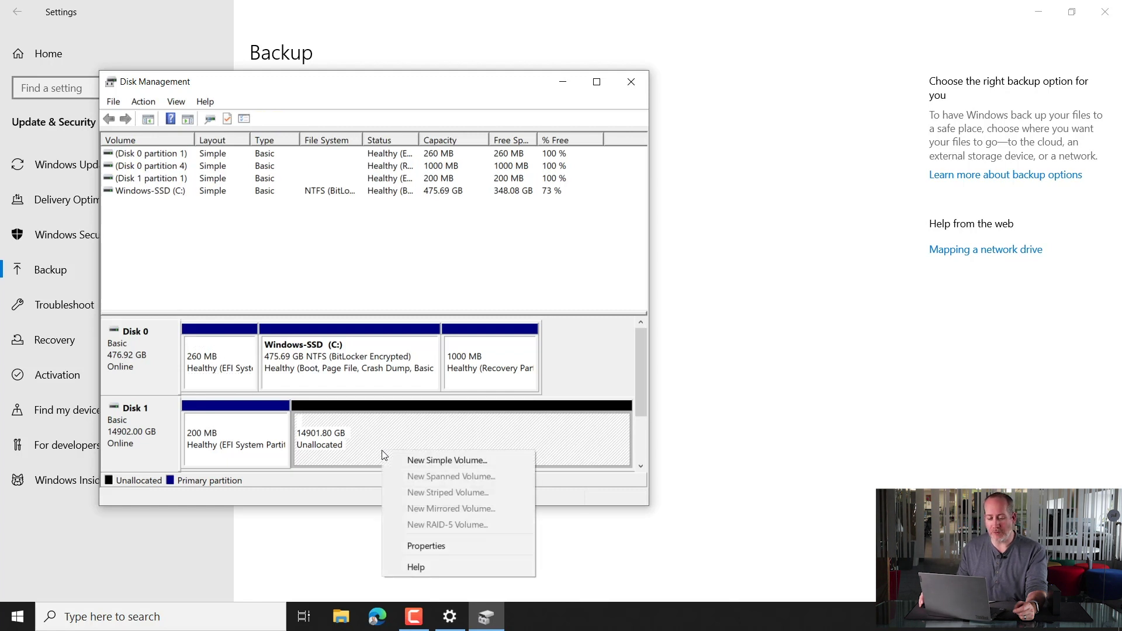
pyautogui.click(453, 461)
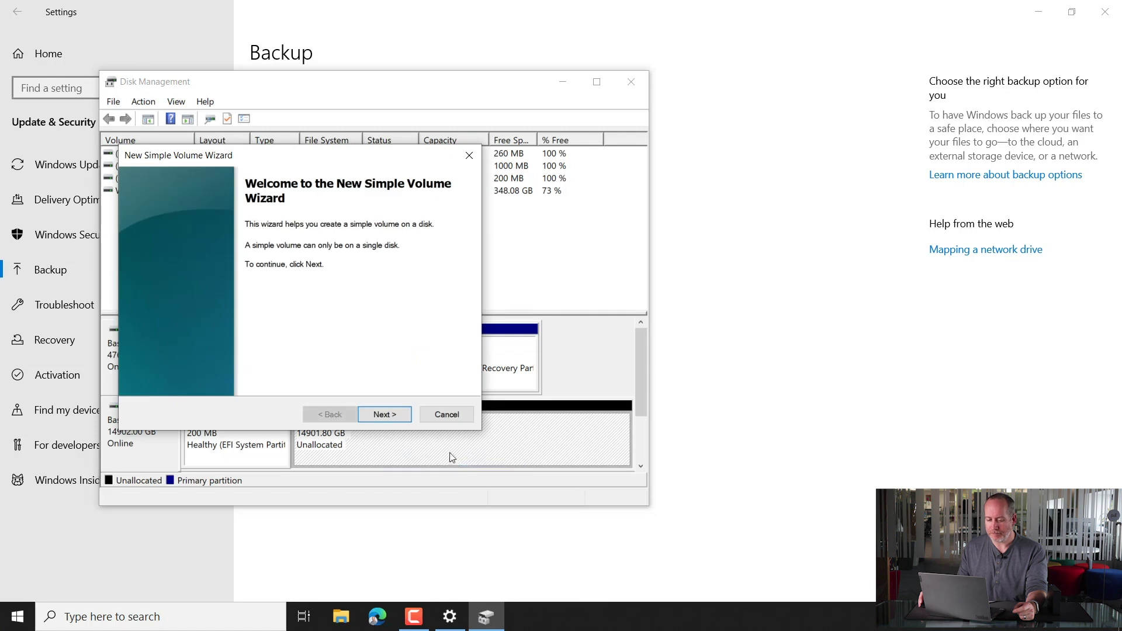
# Create the full-size NTFS New Volume (D:) with wizard defaults, then close Disk Management.
pyautogui.click(386, 414)
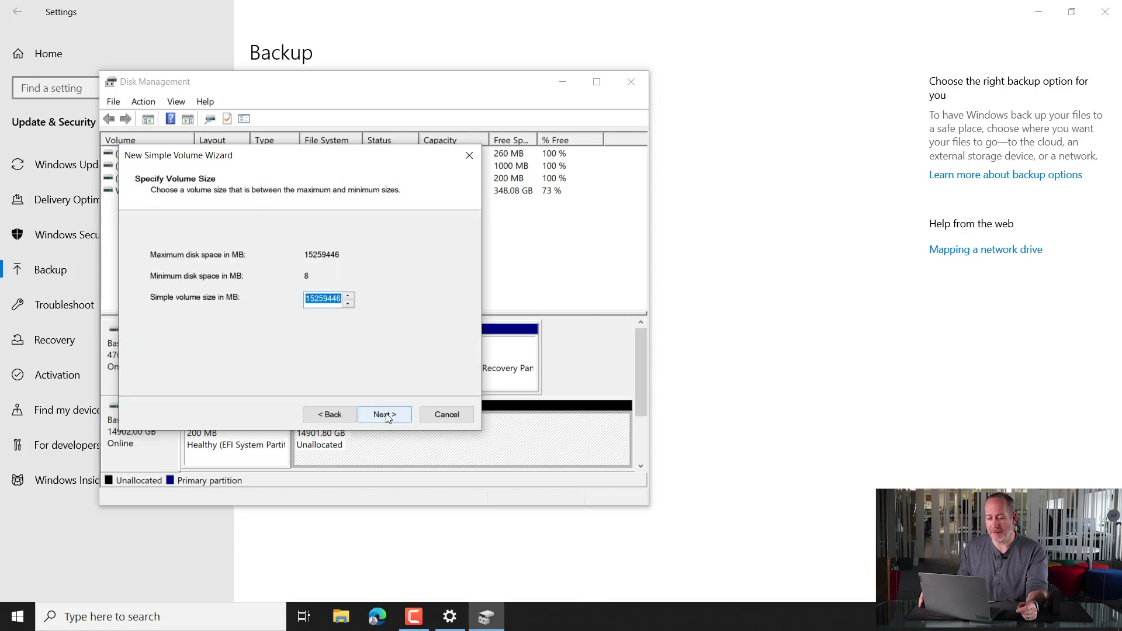
pyautogui.click(386, 414)
pyautogui.click(387, 416)
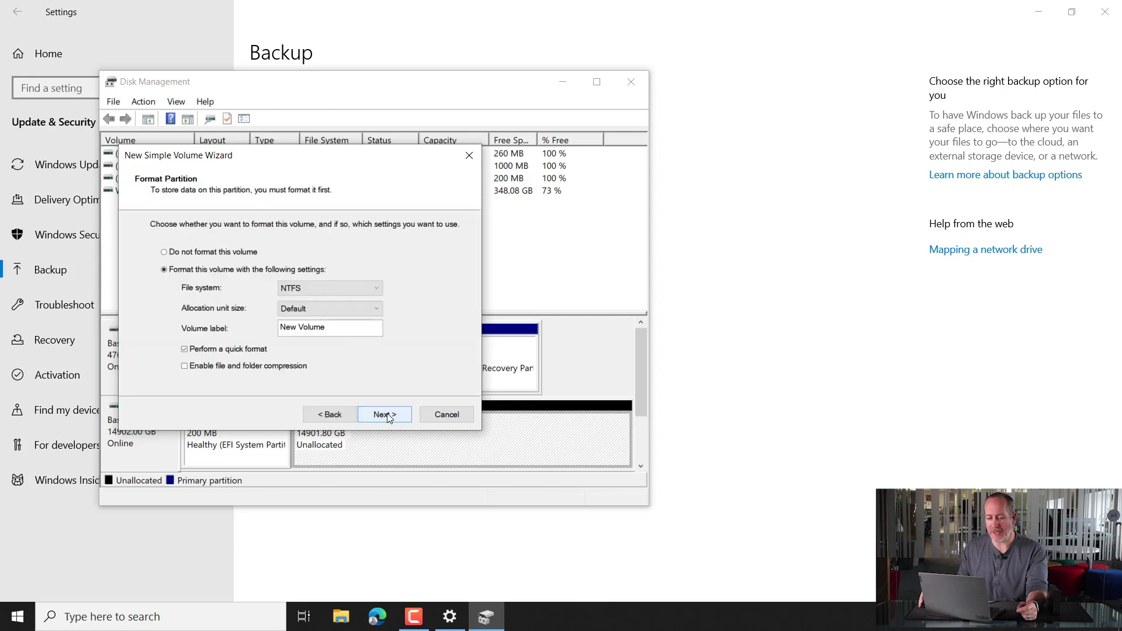
pyautogui.click(389, 417)
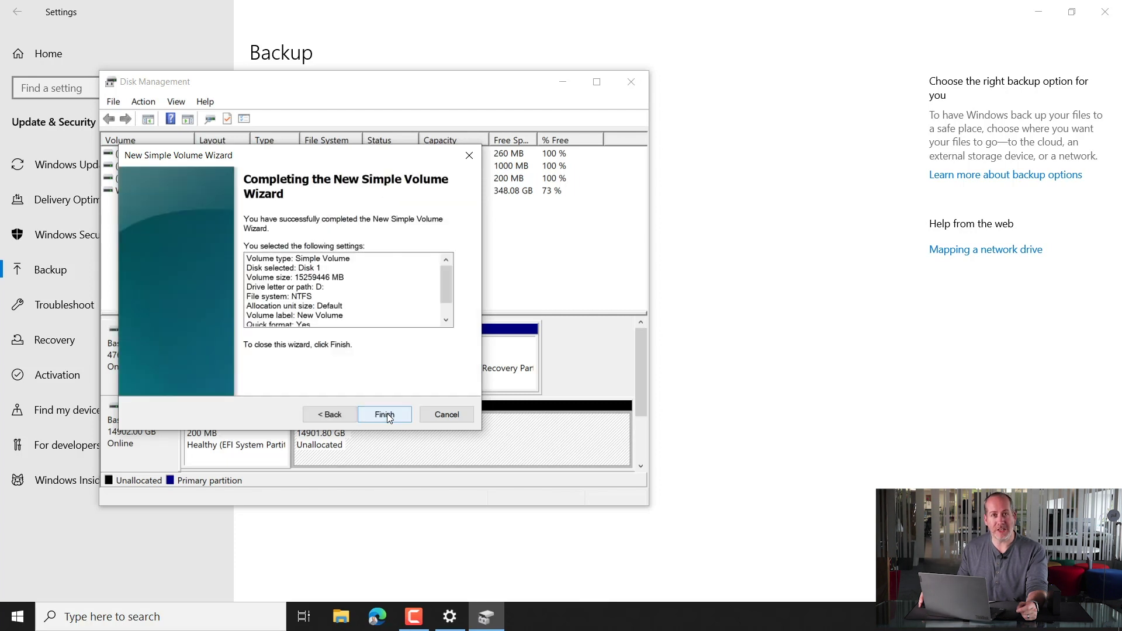
pyautogui.click(389, 417)
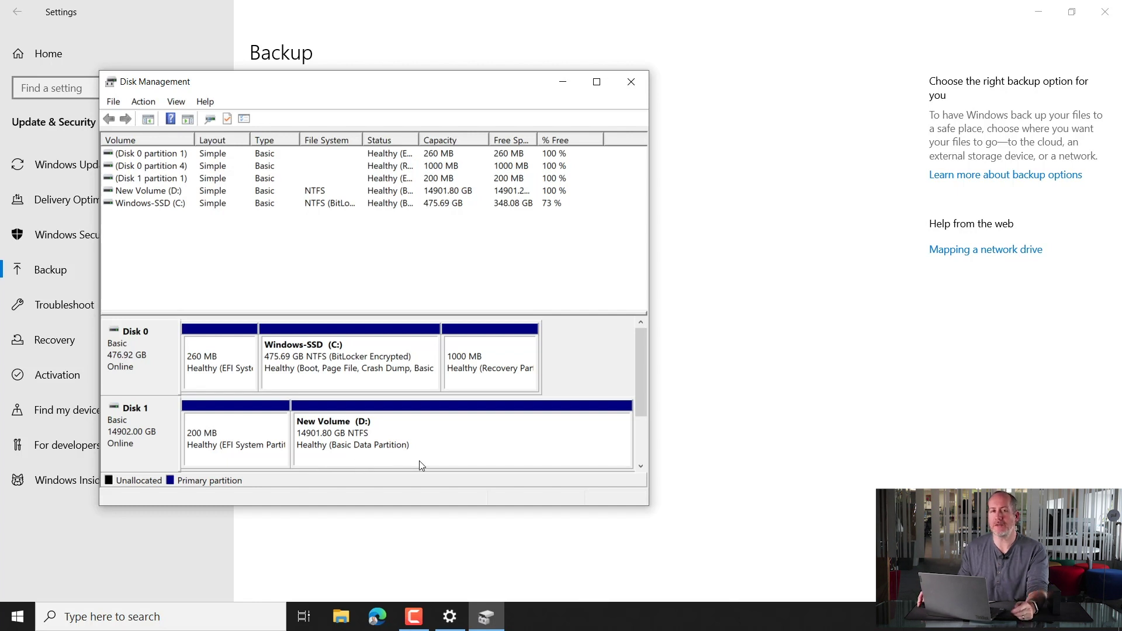
pyautogui.click(645, 82)
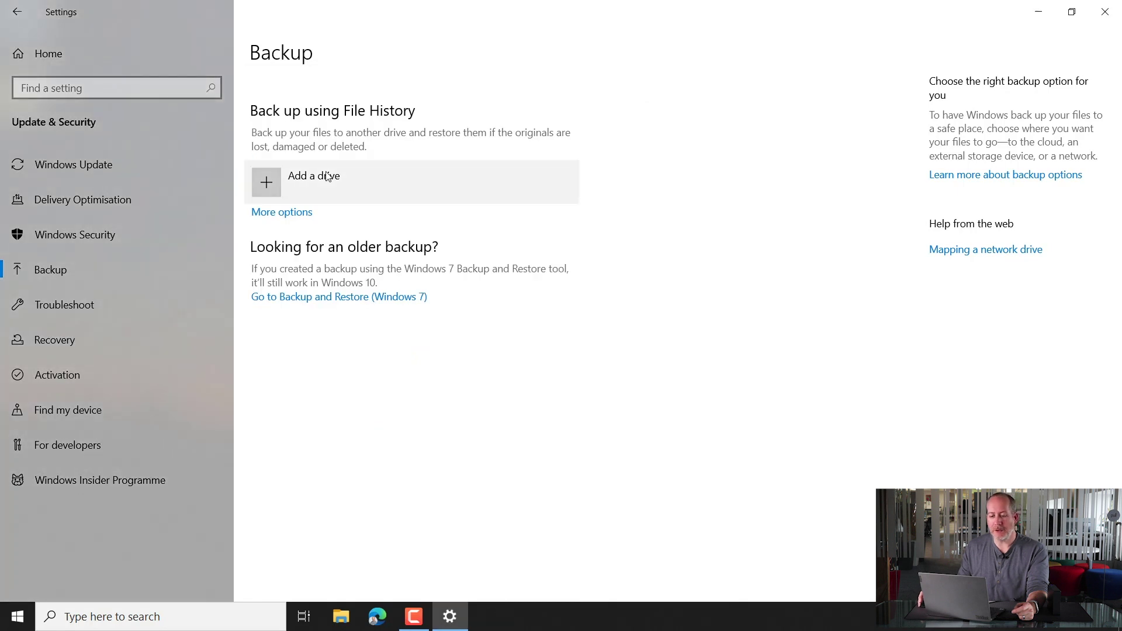
# Select New Volume (D:) as the File History drive, turning on automatic backup.
pyautogui.click(341, 178)
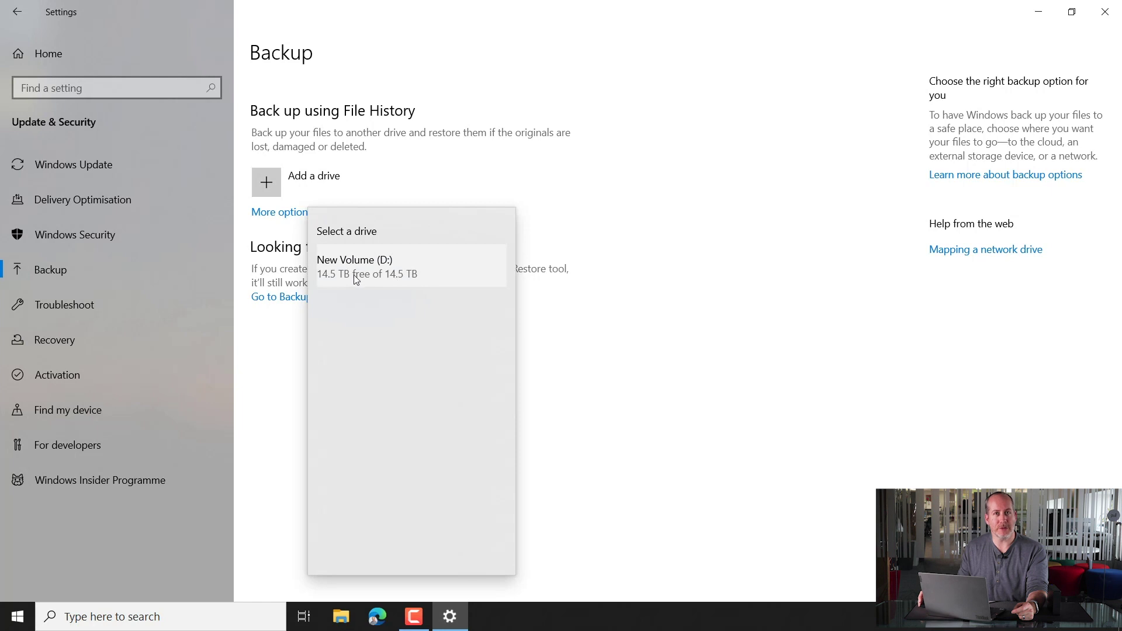
pyautogui.click(420, 283)
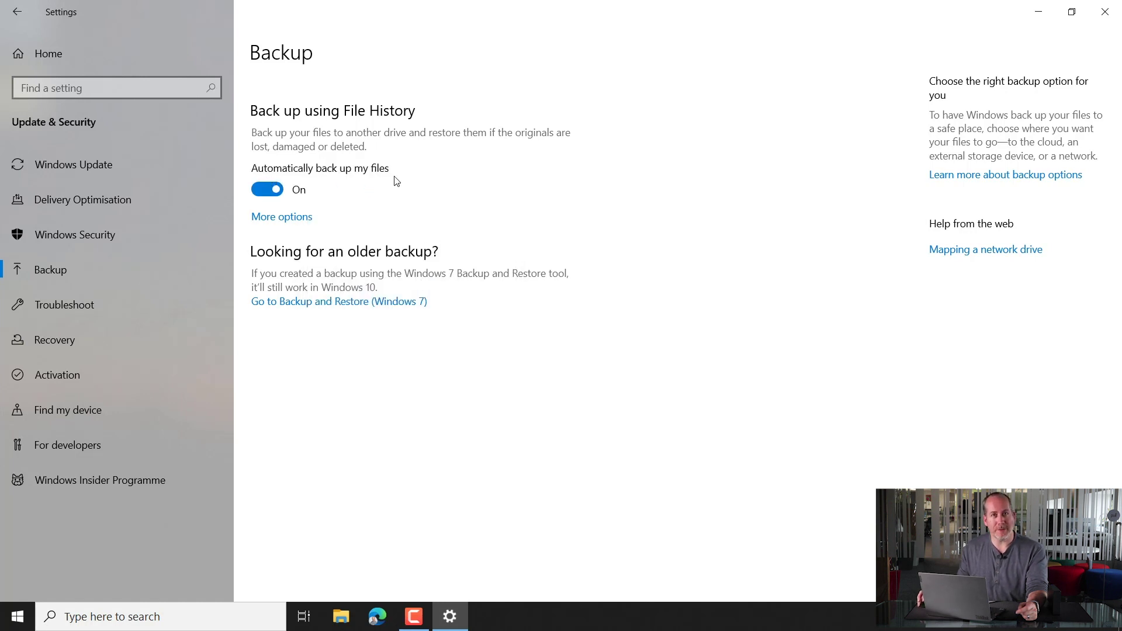
pyautogui.click(304, 221)
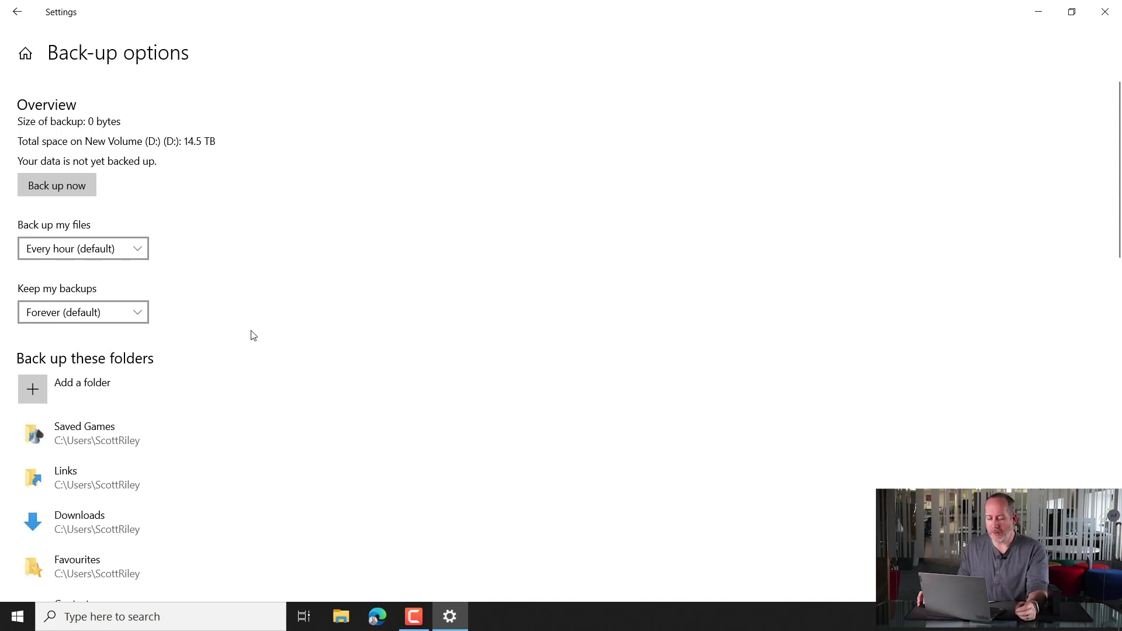
# Scroll the Back-up options to view the schedule, retention and backed-up folder list.
pyautogui.scroll(-3, 252, 333)
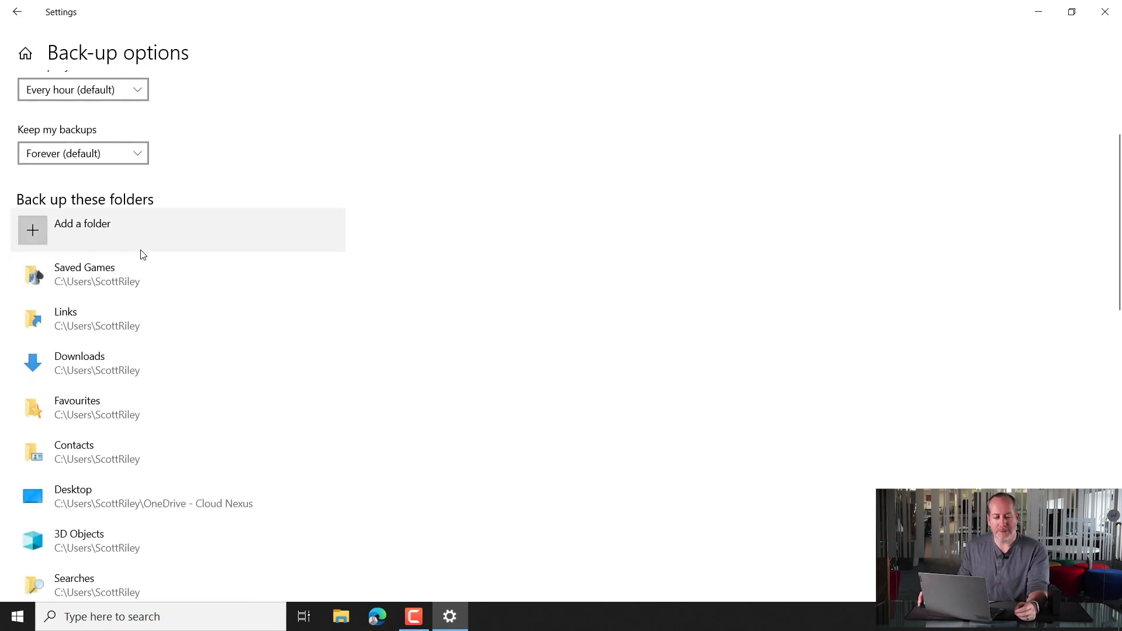
pyautogui.scroll(-2, 142, 254)
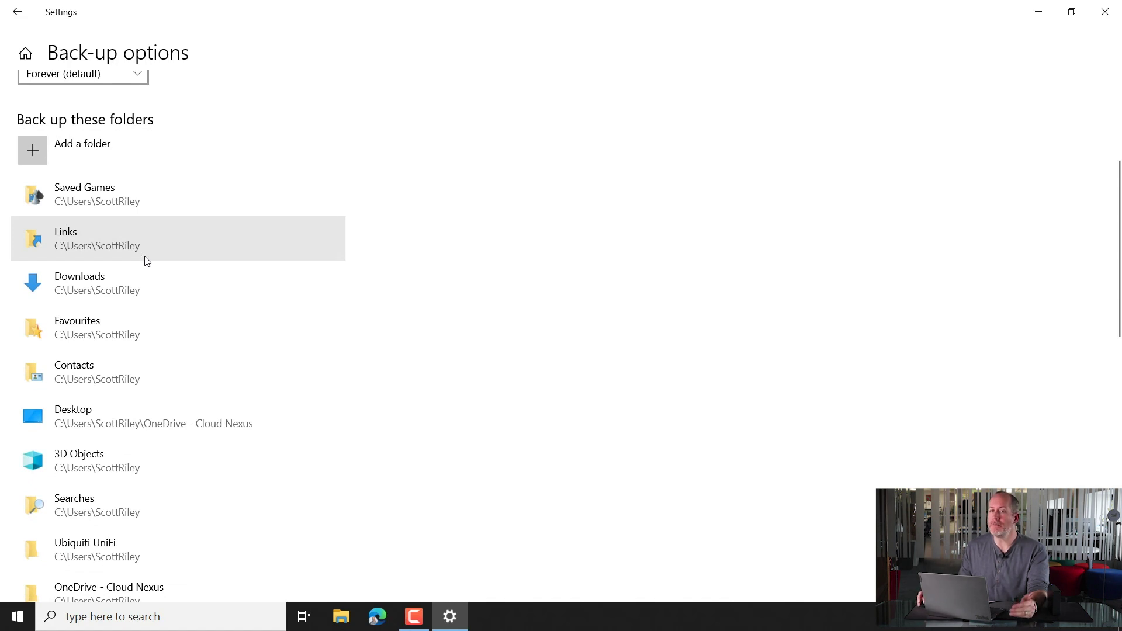
pyautogui.scroll(-2, 146, 261)
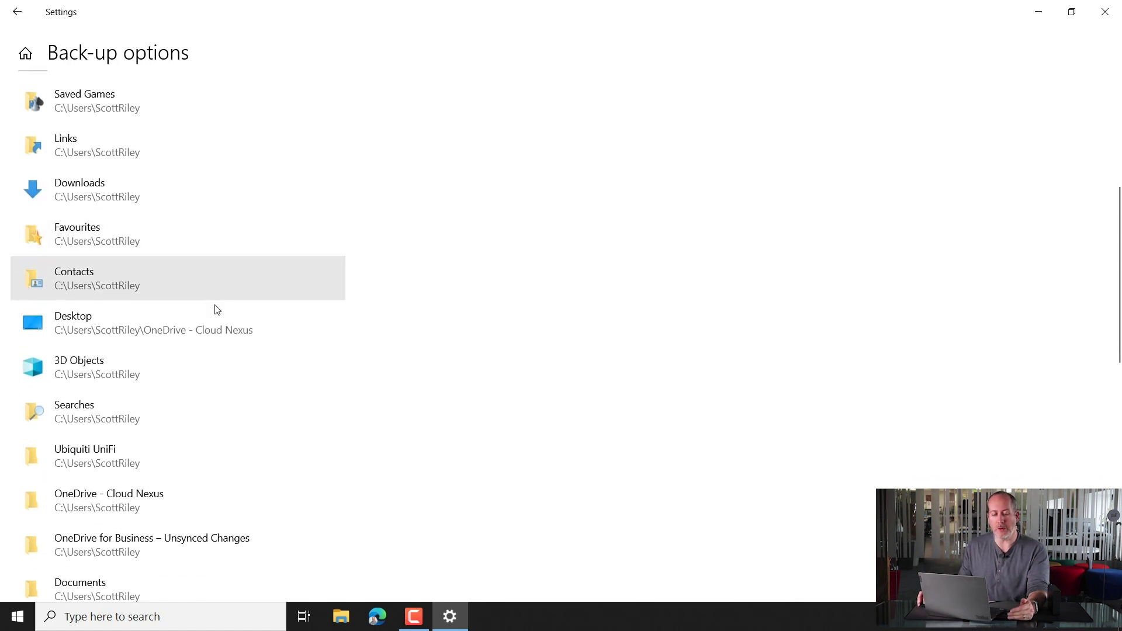
pyautogui.scroll(-1, 222, 310)
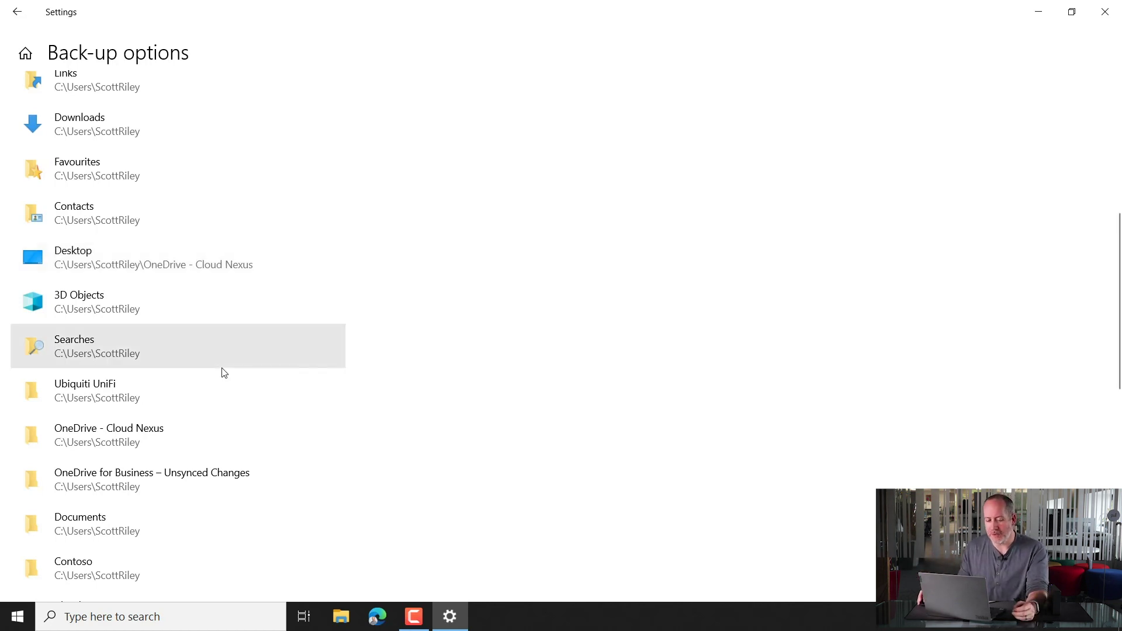
pyautogui.scroll(-3, 222, 374)
pyautogui.scroll(-3, 219, 385)
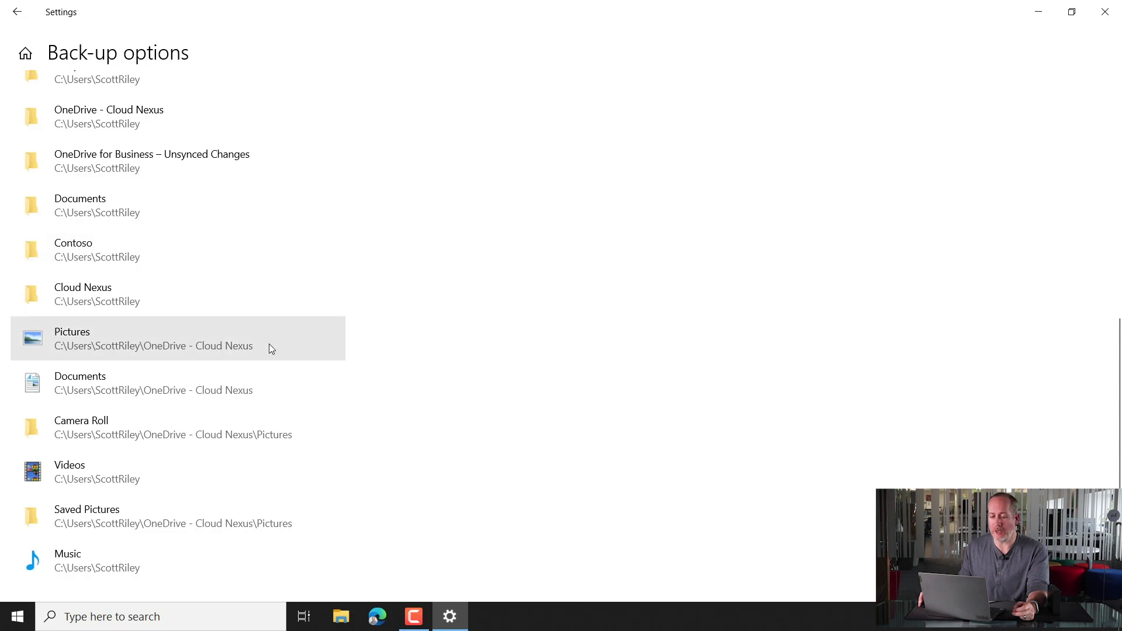
pyautogui.scroll(3, 269, 344)
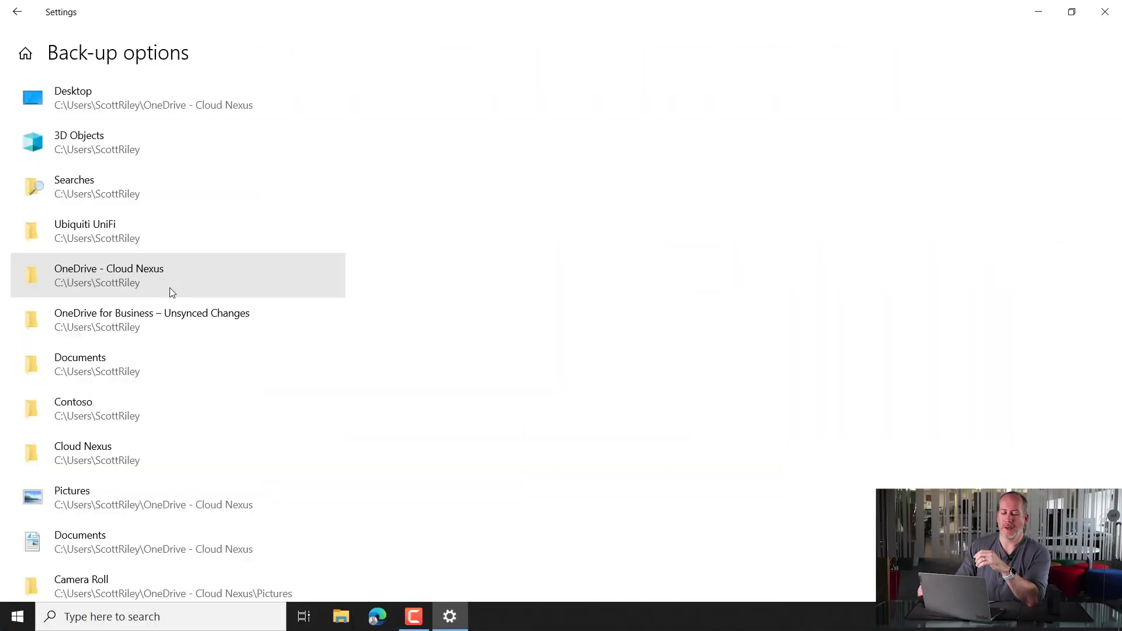
pyautogui.scroll(2, 172, 292)
pyautogui.scroll(6, 171, 291)
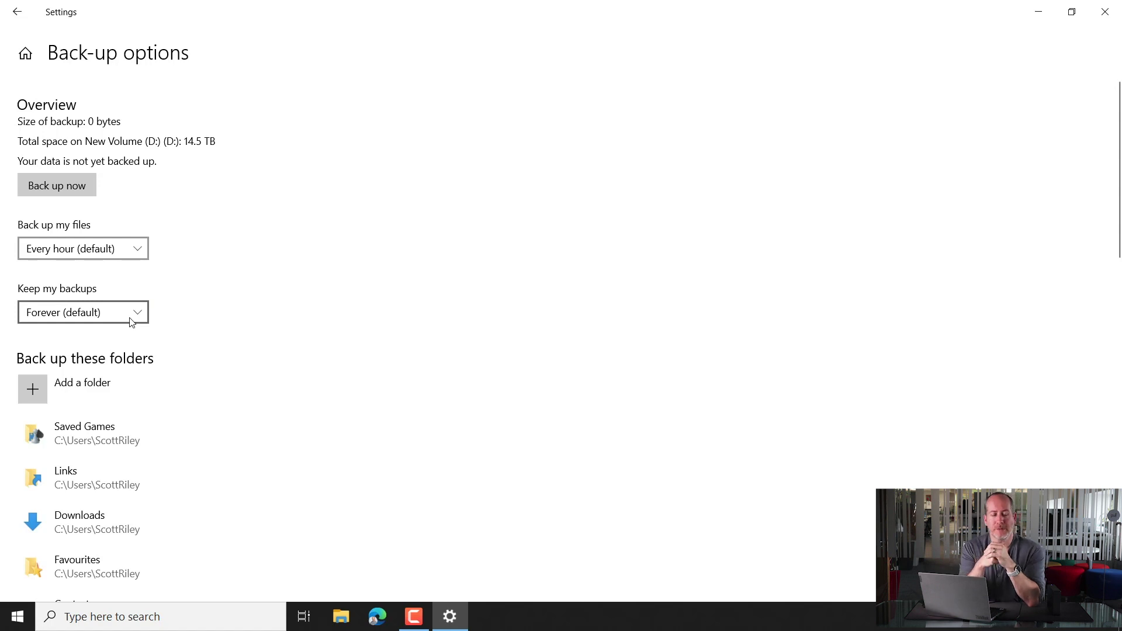
pyautogui.click(144, 250)
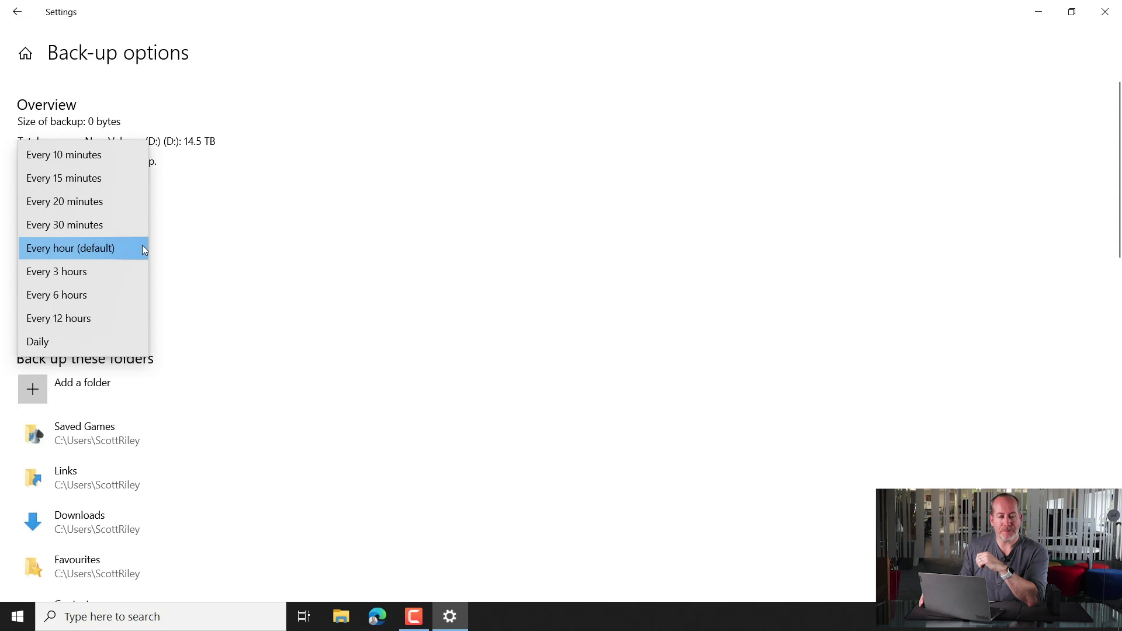
pyautogui.click(164, 248)
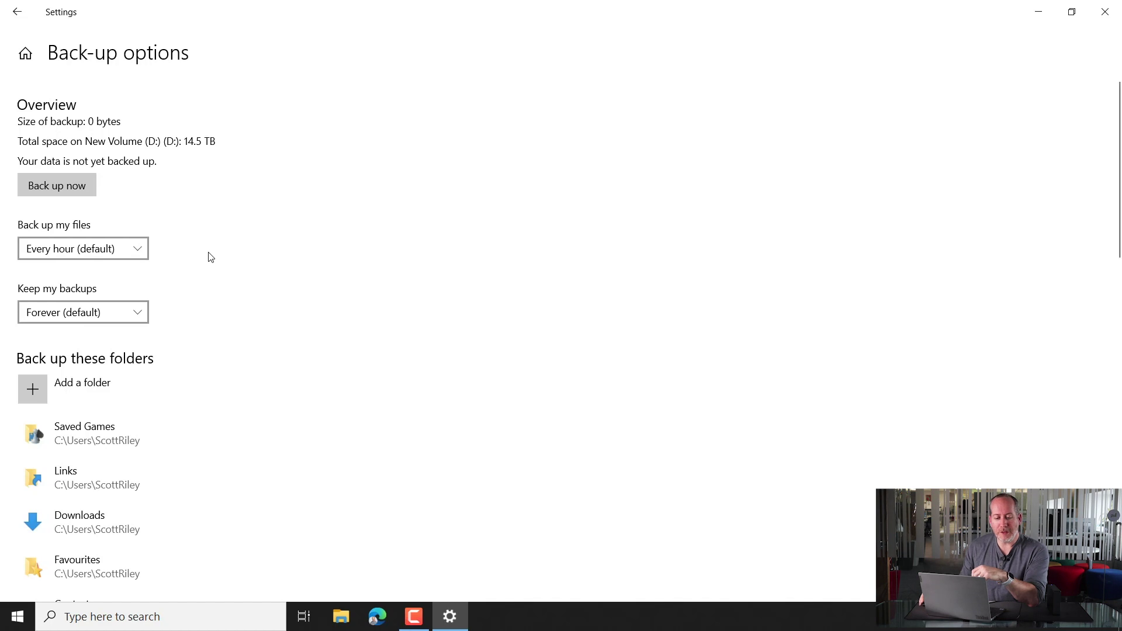
pyautogui.click(138, 311)
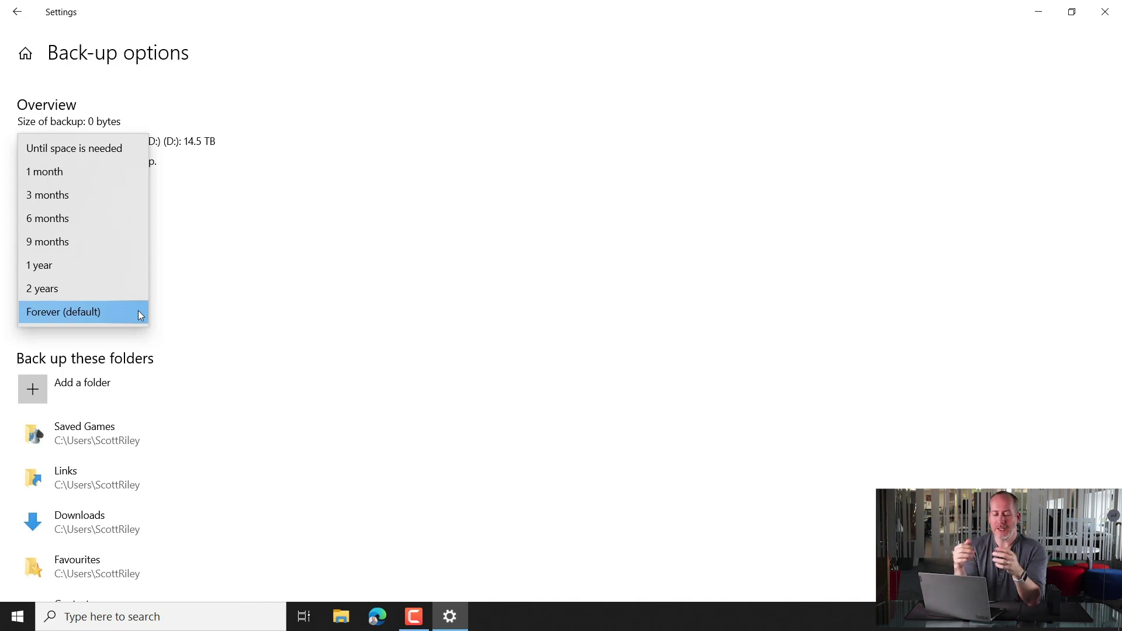
# Set Keep my backups to 1 year instead of Forever.
pyautogui.click(130, 266)
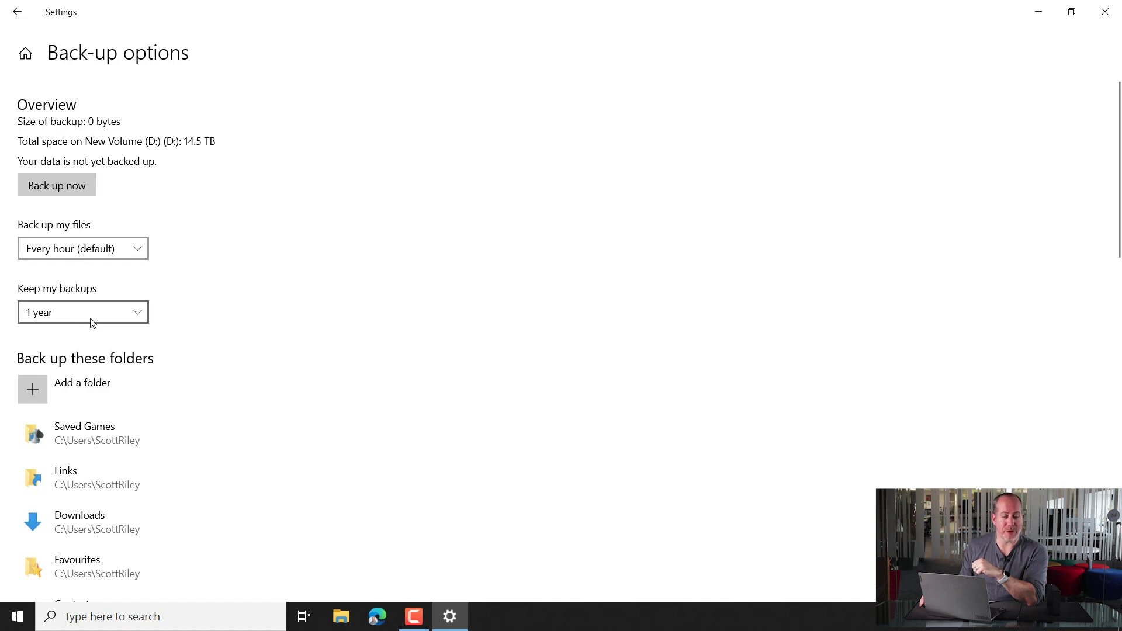
# Run the first File History backup to New Volume (D:) with Back up now.
pyautogui.click(86, 187)
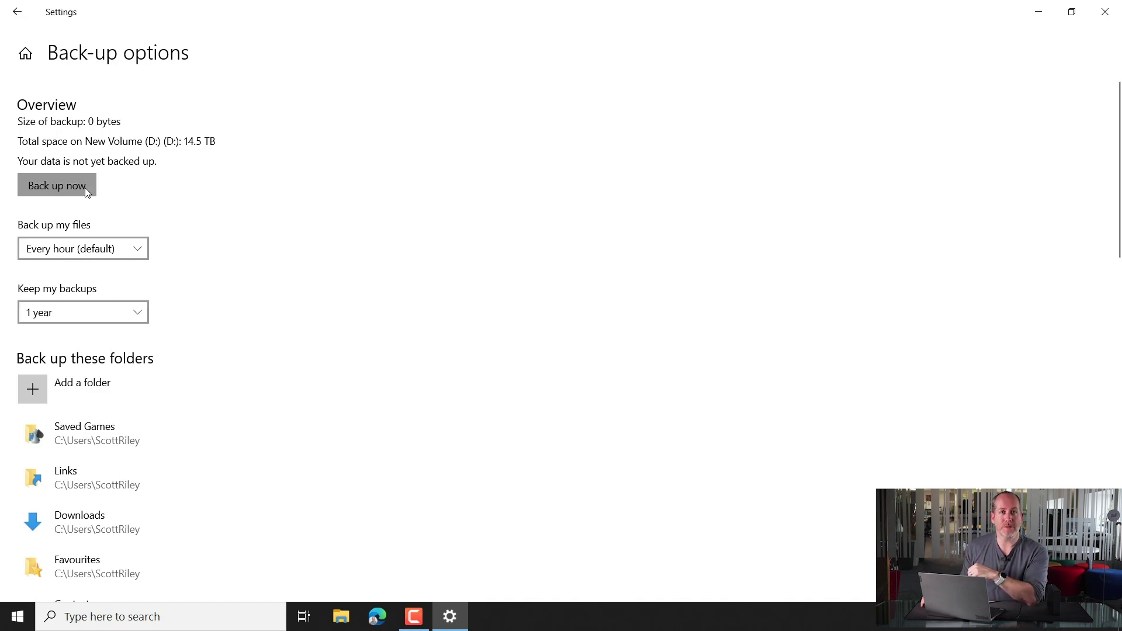